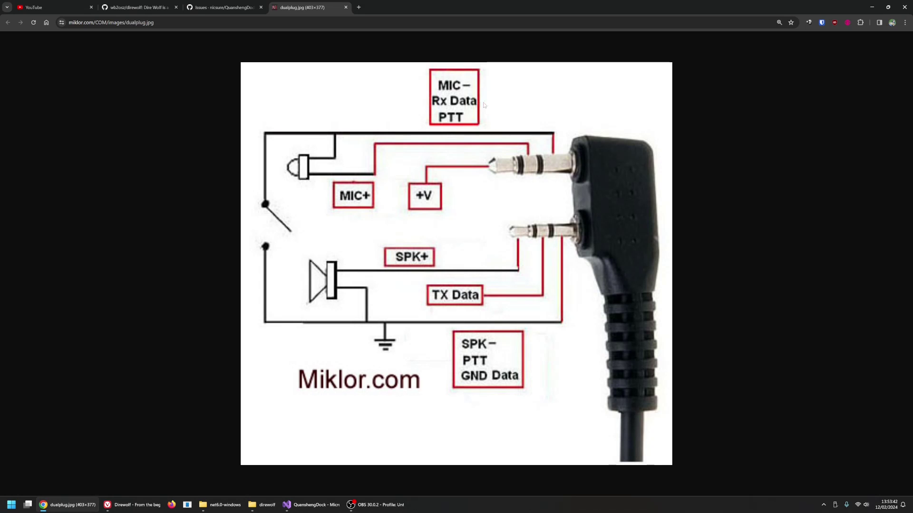
Create a desktop shortcut to the Sound settings from Control Panel and close Control Panel
click(872, 7)
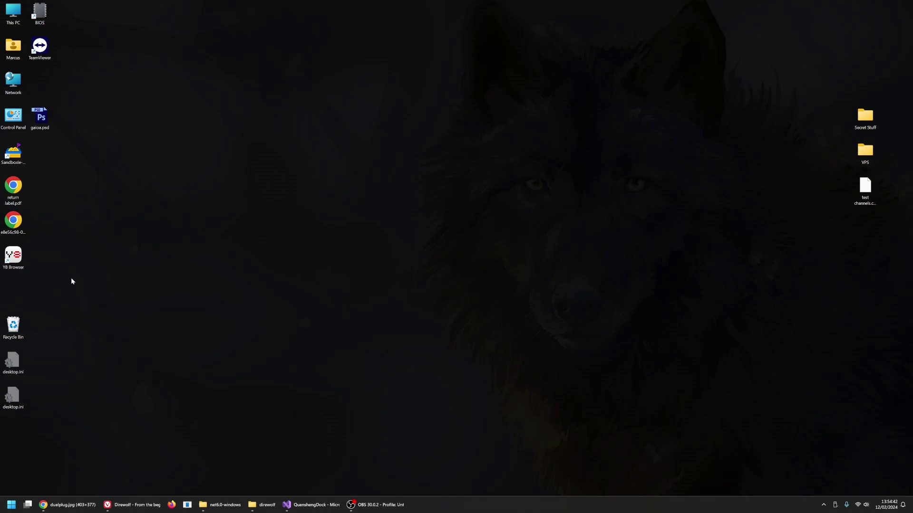
double_click(13, 116)
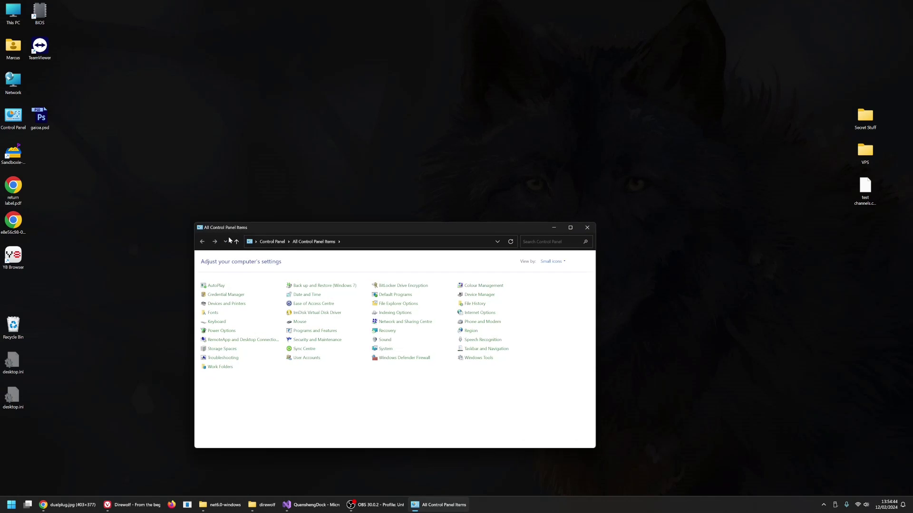
drag(379, 340, 61, 264)
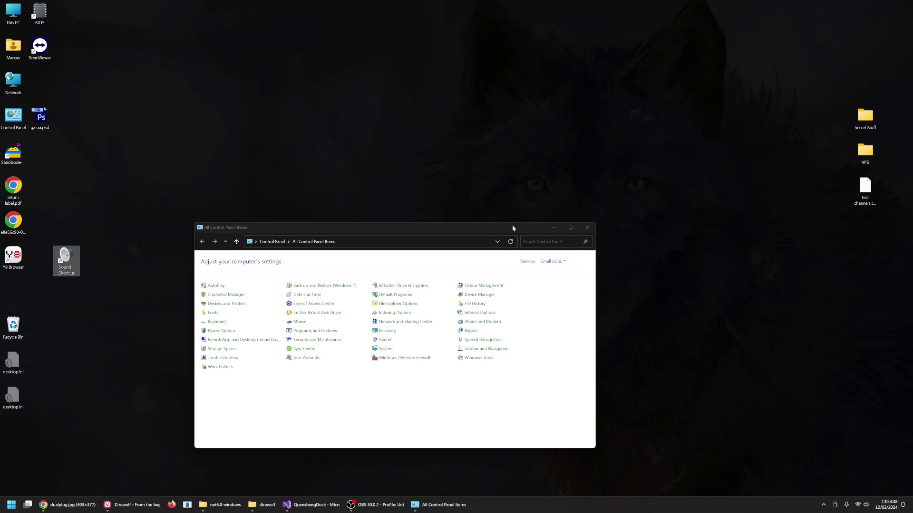
click(587, 228)
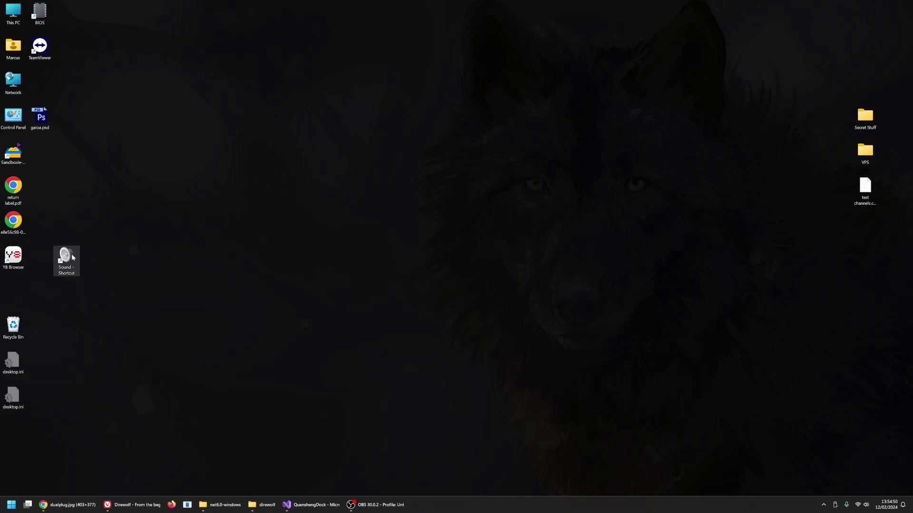
Check the listen options of the Desktop Microphone recording device in the Sound settings, and close both dialogs
double_click(72, 256)
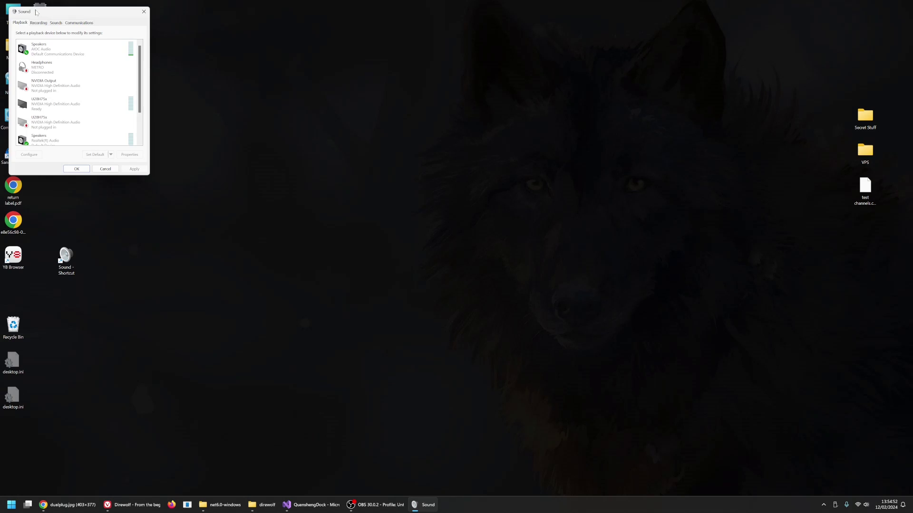
drag(36, 12, 145, 75)
click(147, 85)
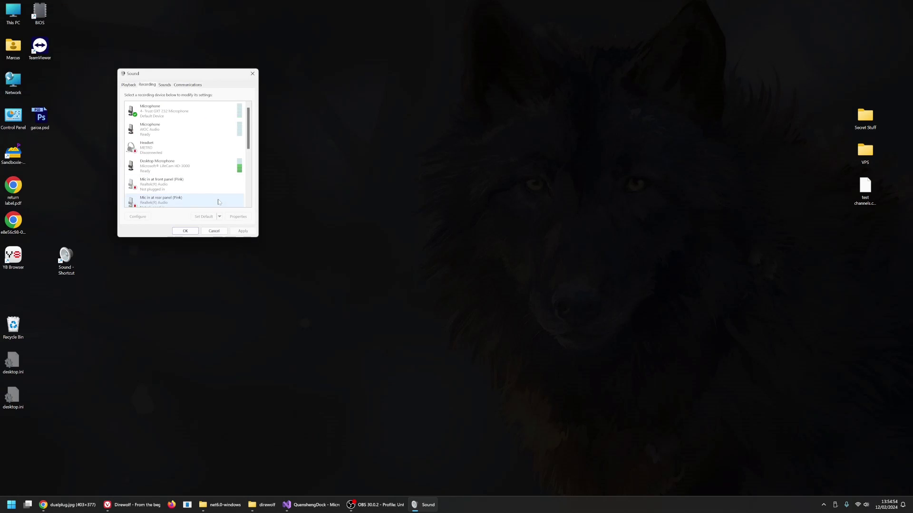
double_click(170, 164)
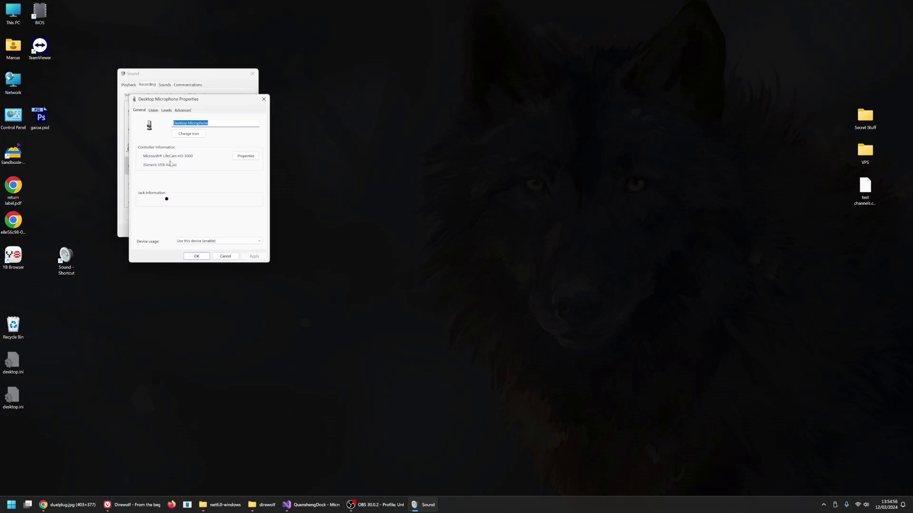
click(154, 110)
click(144, 164)
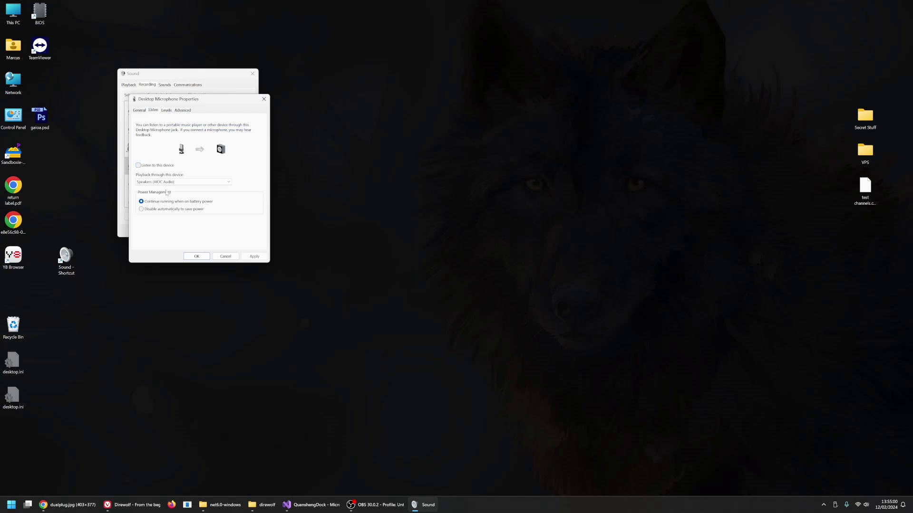
click(197, 256)
click(184, 229)
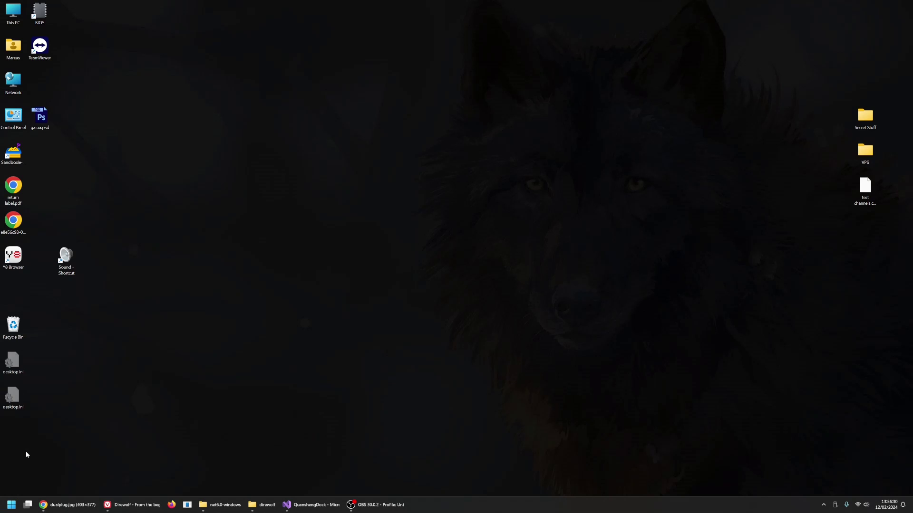
Open the com0com setup utility from the list of installed apps
click(11, 505)
click(205, 273)
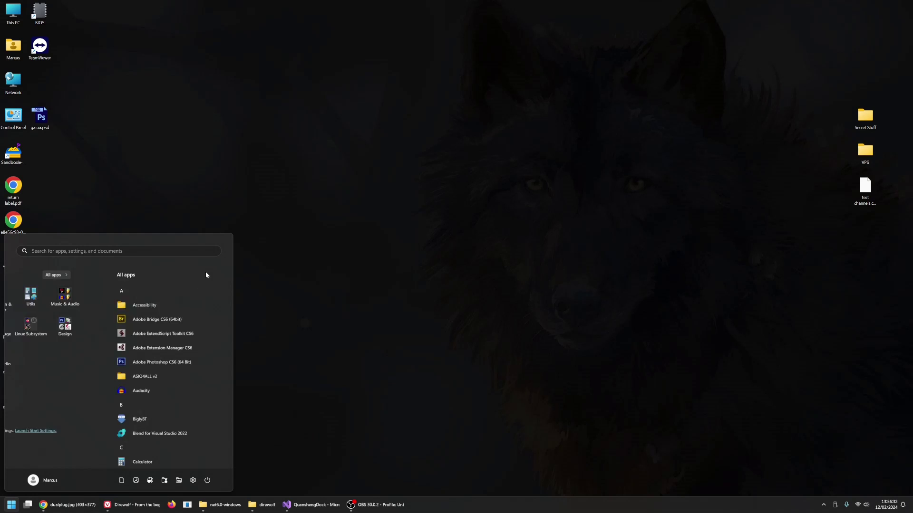
scroll(151, 335, down, 3)
scroll(129, 368, down, 1)
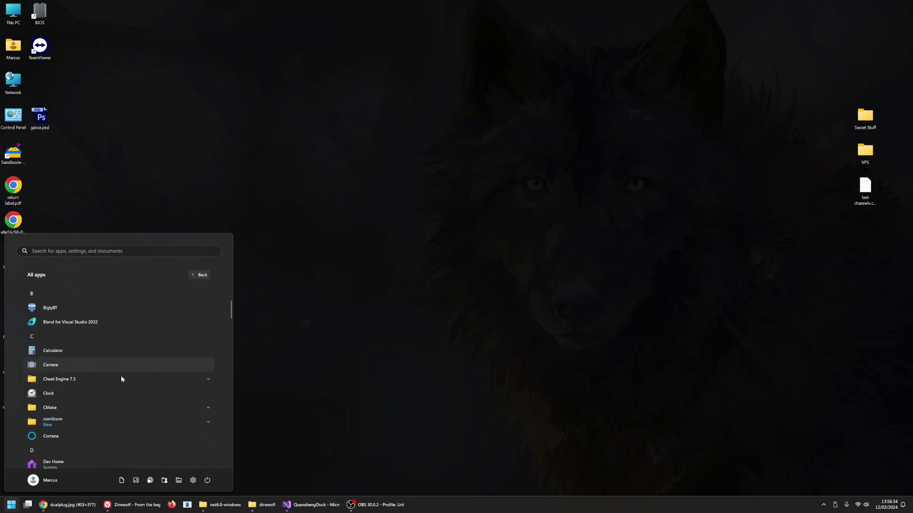
click(93, 422)
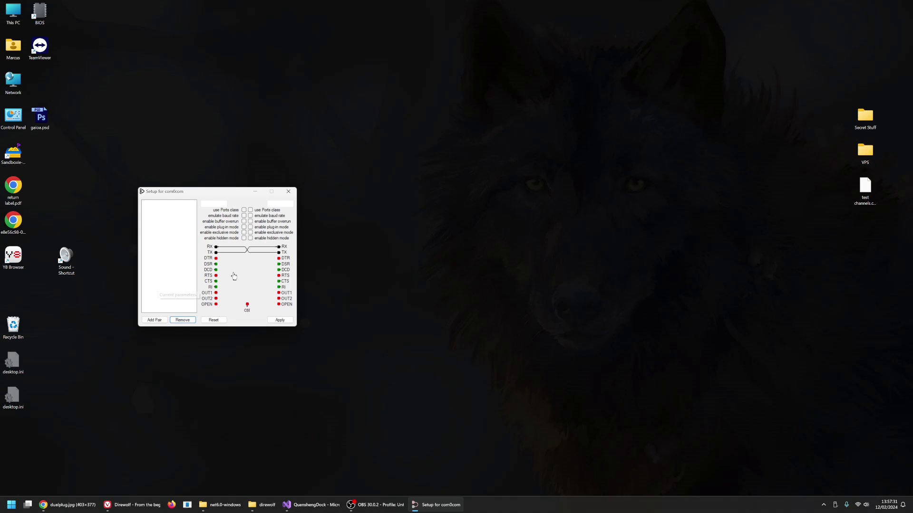
Add a virtual serial port pair with its ports named COM998 and COM999, and apply it
click(154, 320)
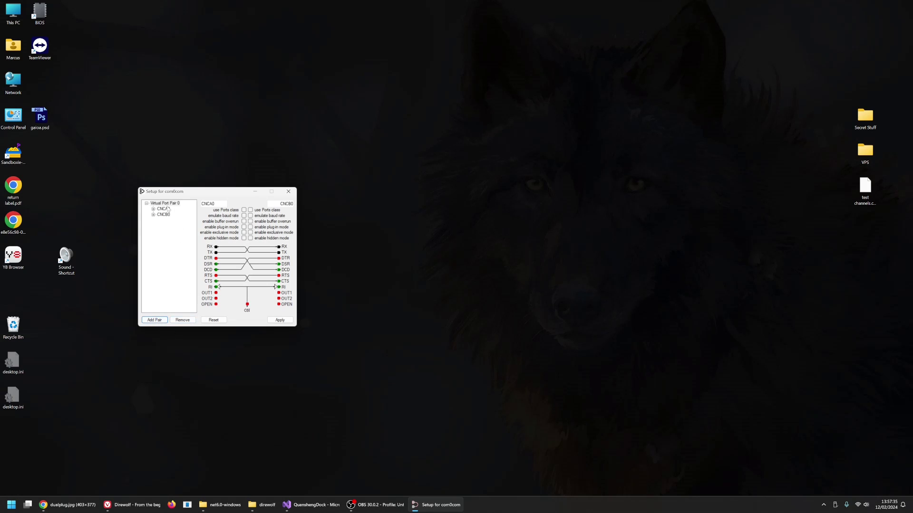
click(191, 209)
drag(215, 203, 205, 204)
click(204, 204)
key(Tab)
text(COM998)
key(Tab)
text(COM999)
click(280, 320)
Add a second virtual port pair named COM887 and COM888, apply it and close the com0com setup
click(153, 320)
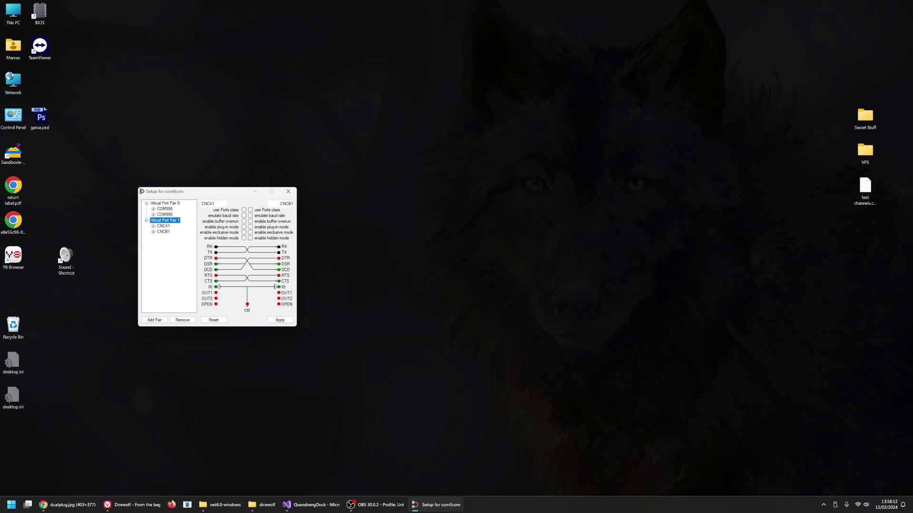
text(COM887)
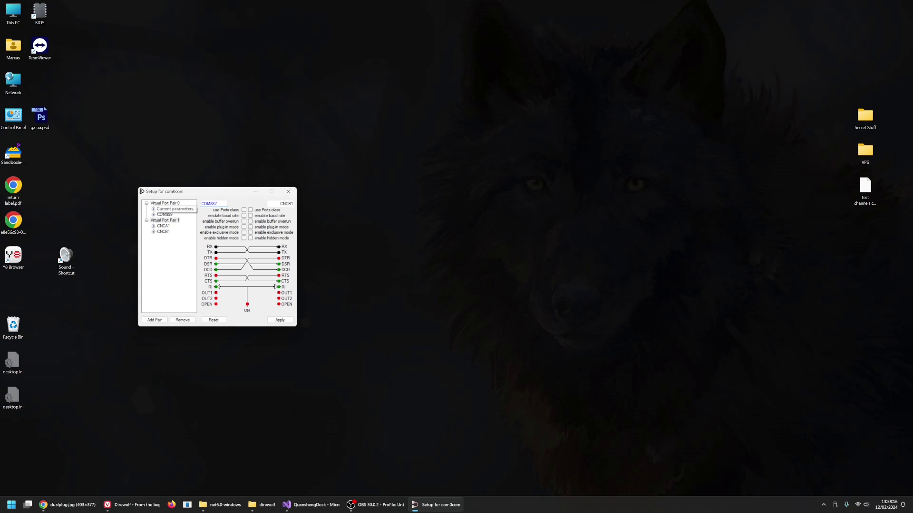
key(Tab)
text(COM)
click(283, 322)
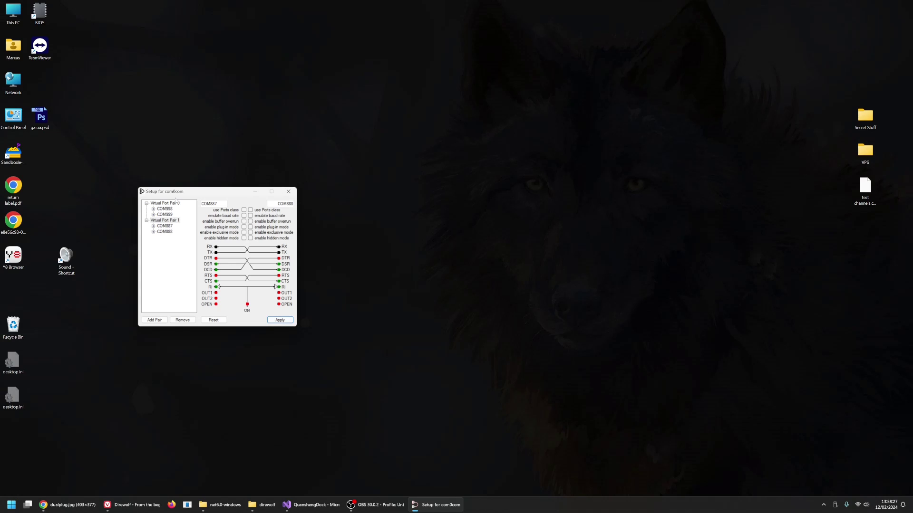
click(288, 192)
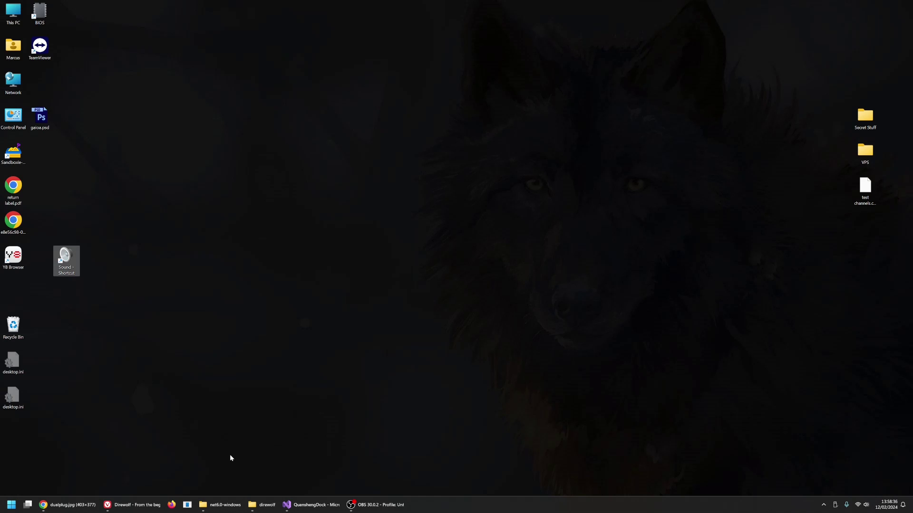
Launch Quansheng Dock and enlarge its window
mouse_move(211, 511)
click(212, 471)
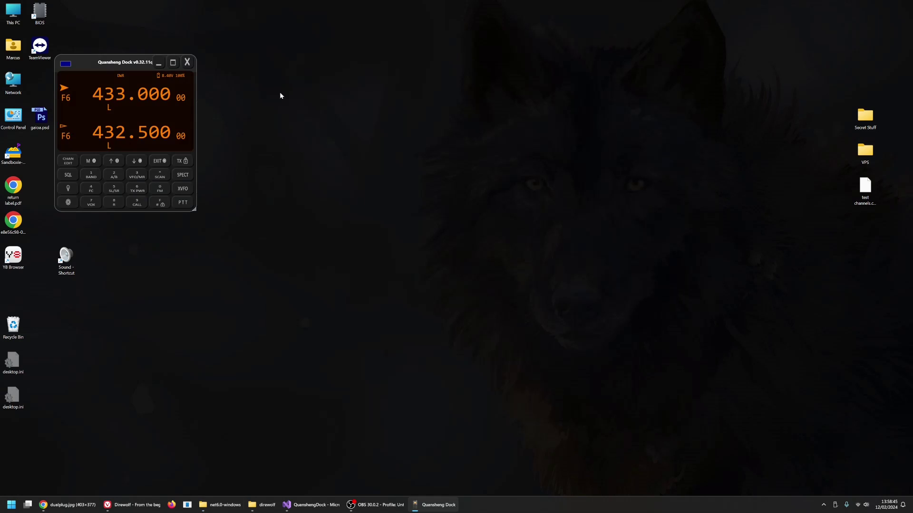
drag(193, 208, 287, 317)
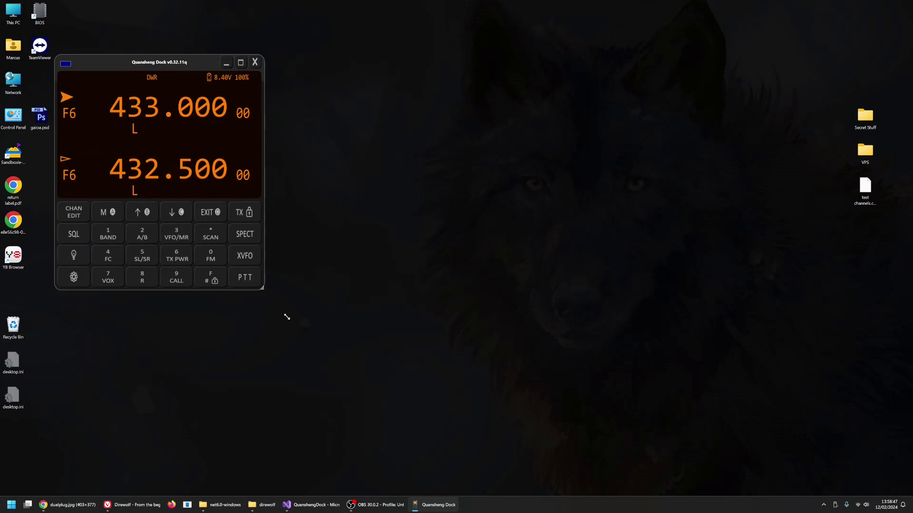
Check the PTT port entry in the Quansheng Dock settings and close the settings
click(220, 151)
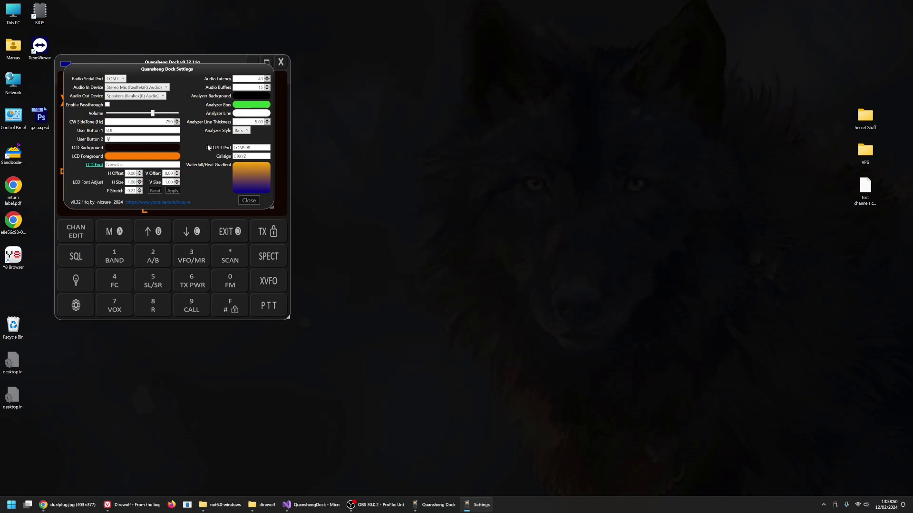
double_click(241, 147)
click(250, 148)
click(249, 201)
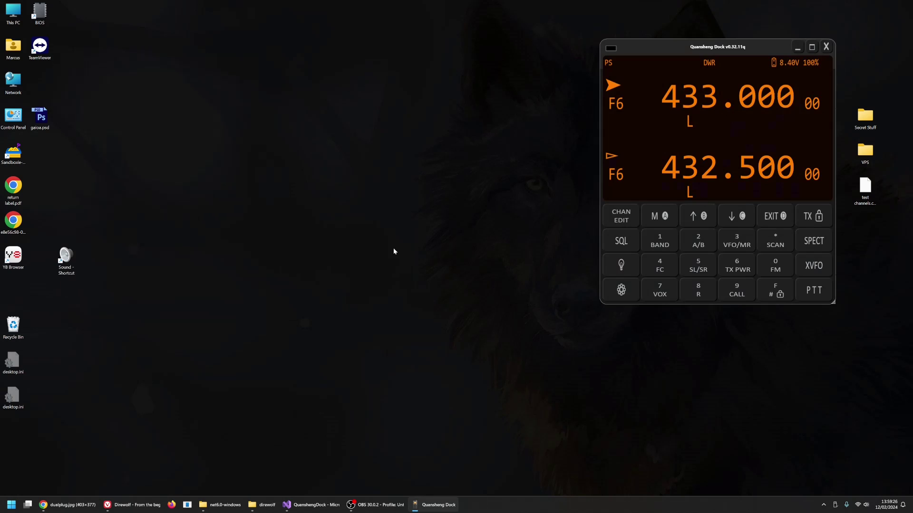
Open direwolf.conf from the direwolf folder in Notepad and move its window clear of the file list
click(273, 507)
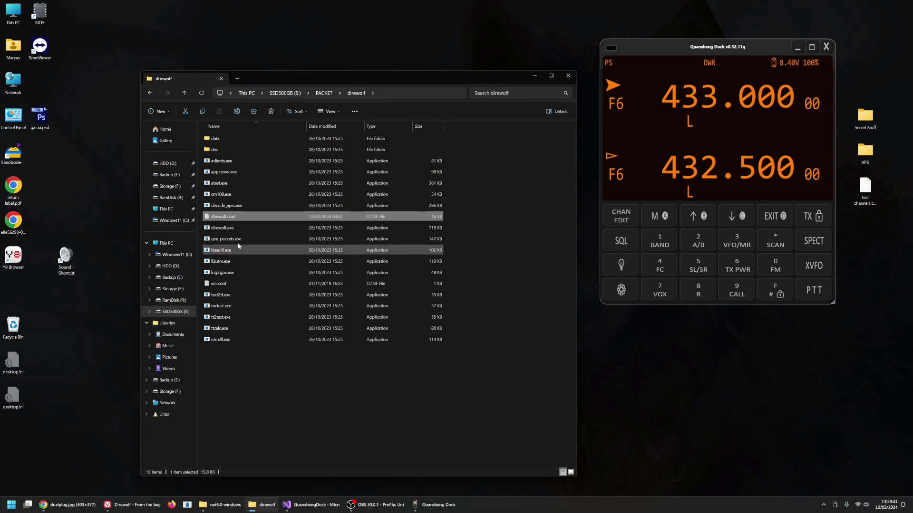
double_click(240, 217)
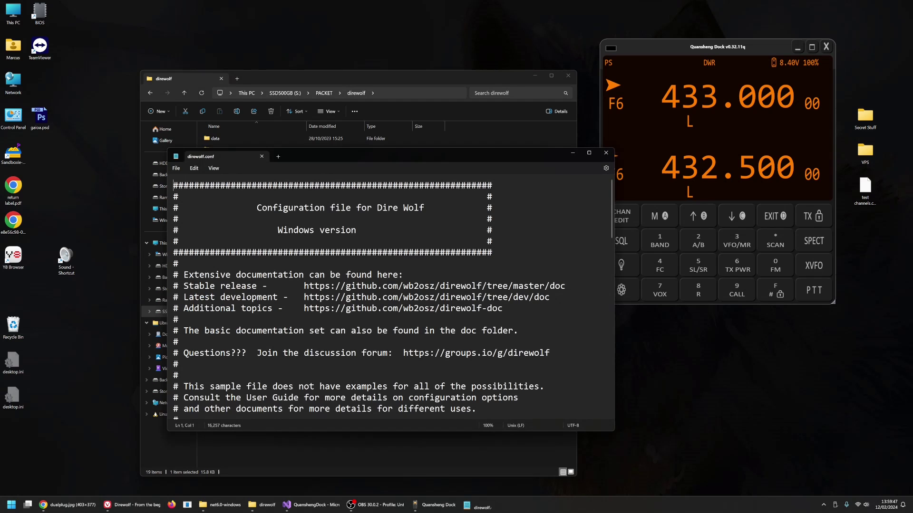
drag(324, 209, 532, 67)
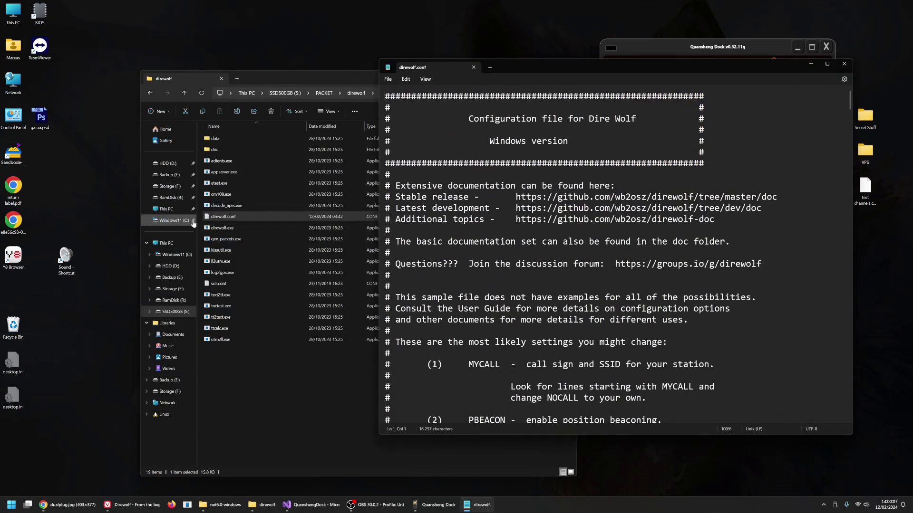
Run direwolf.exe to look up the AIOC Audio input and output device numbers, and stop the program
double_click(222, 228)
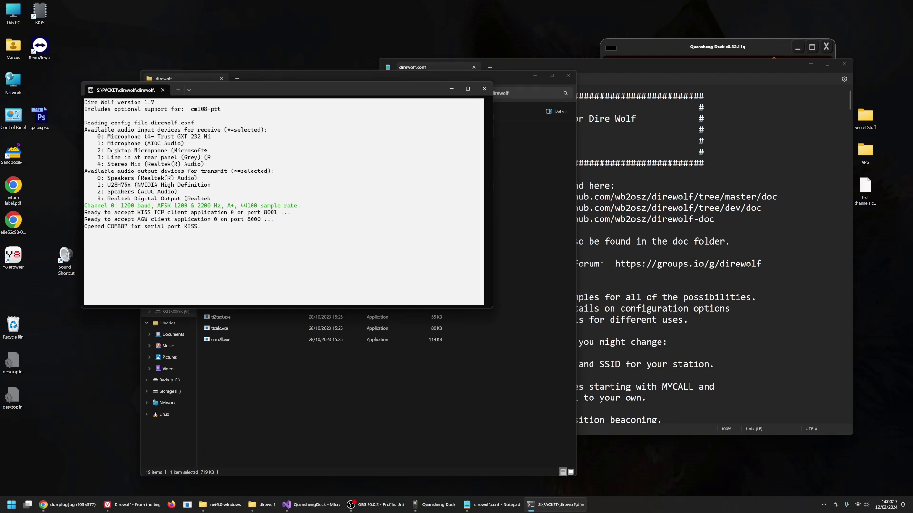
drag(98, 143, 186, 145)
drag(98, 192, 179, 192)
drag(98, 144, 186, 144)
drag(98, 192, 170, 195)
click(317, 189)
key(ctrl+c)
Uncomment the "ADEVICE 1 2" line in direwolf.conf
scroll(613, 248, down, 10)
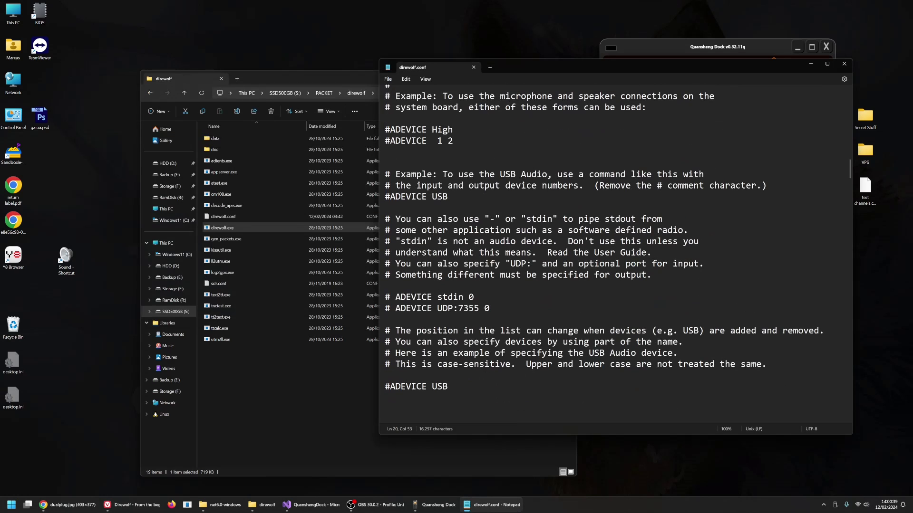
click(390, 140)
key(BackSpace)
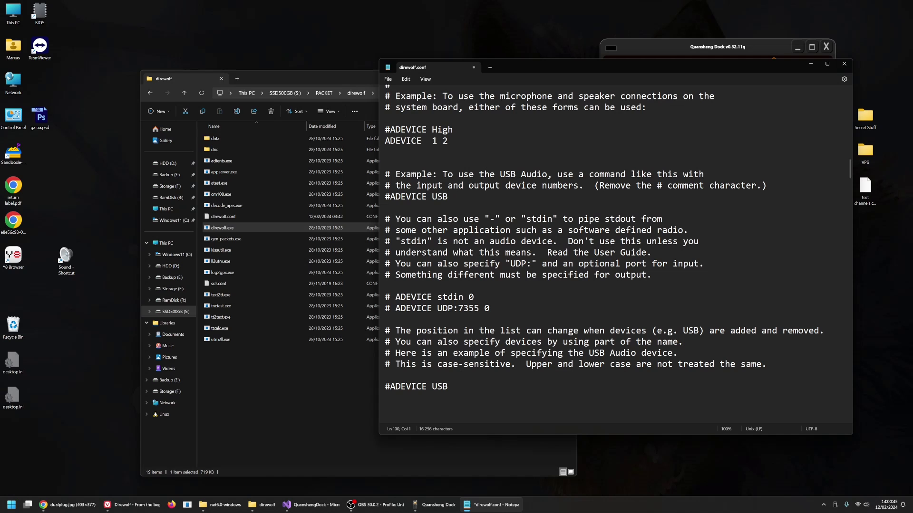
Examine the TXDELAY, TXTAIL and PTT lines above the Channel 1 properties section of direwolf.conf
scroll(613, 252, down, 20)
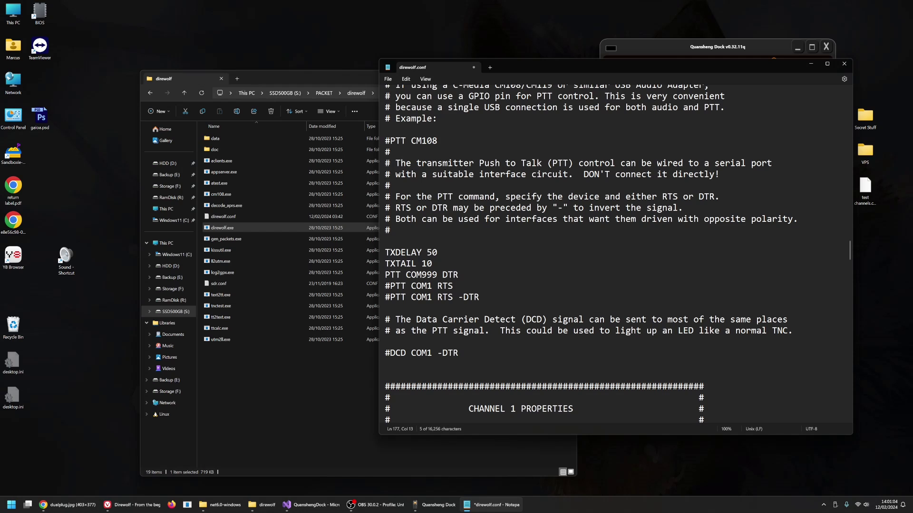
drag(433, 263, 385, 253)
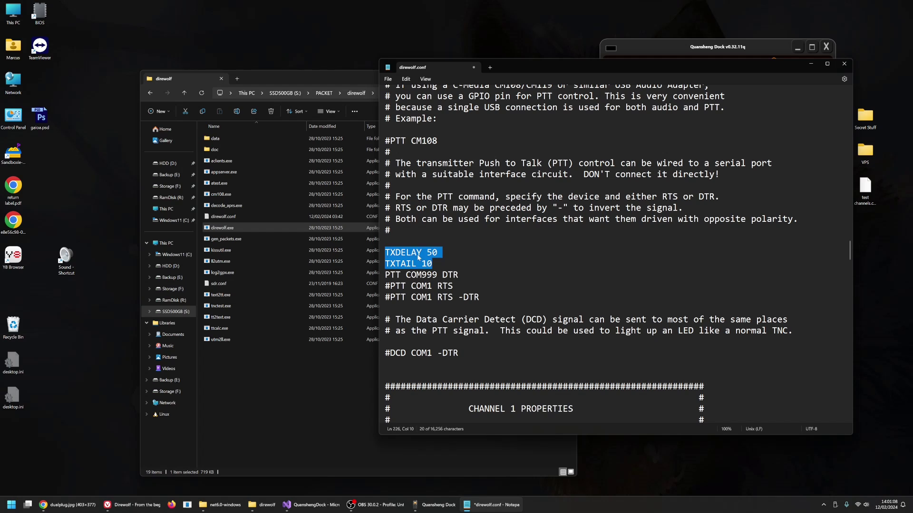
click(411, 253)
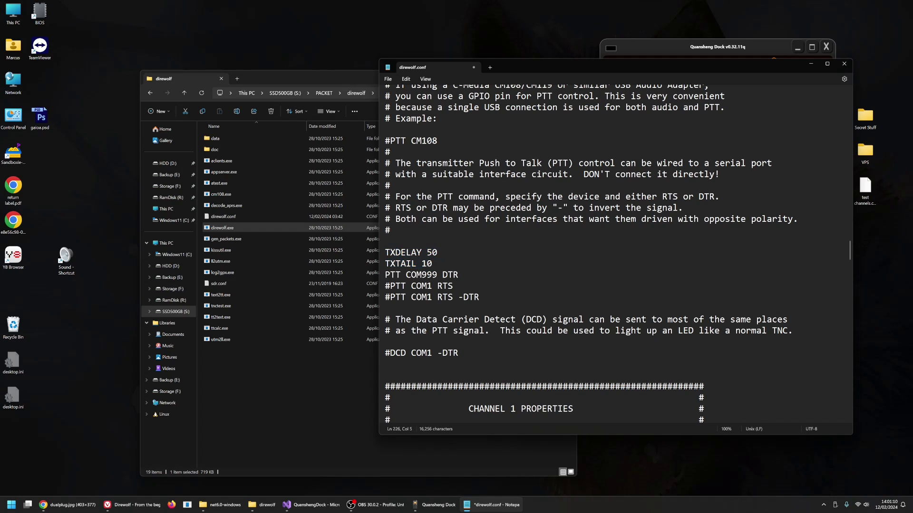
drag(385, 252, 446, 253)
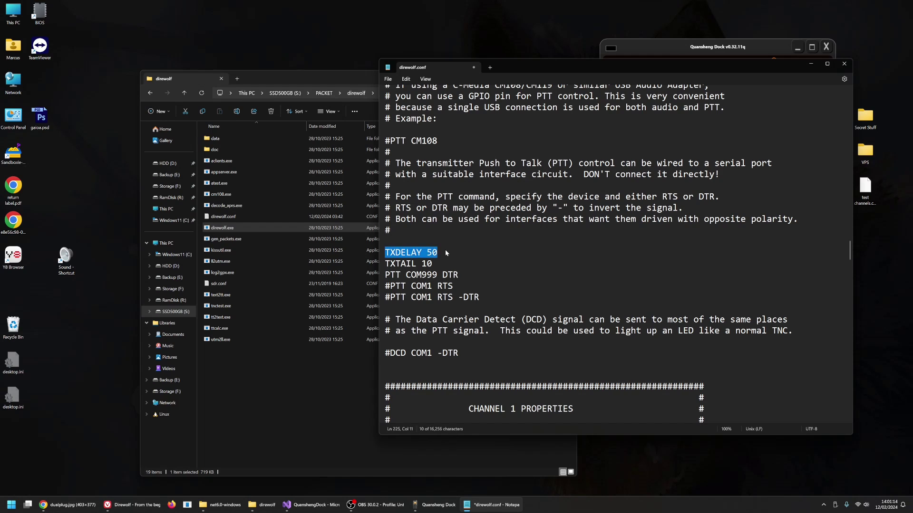
drag(386, 264, 429, 265)
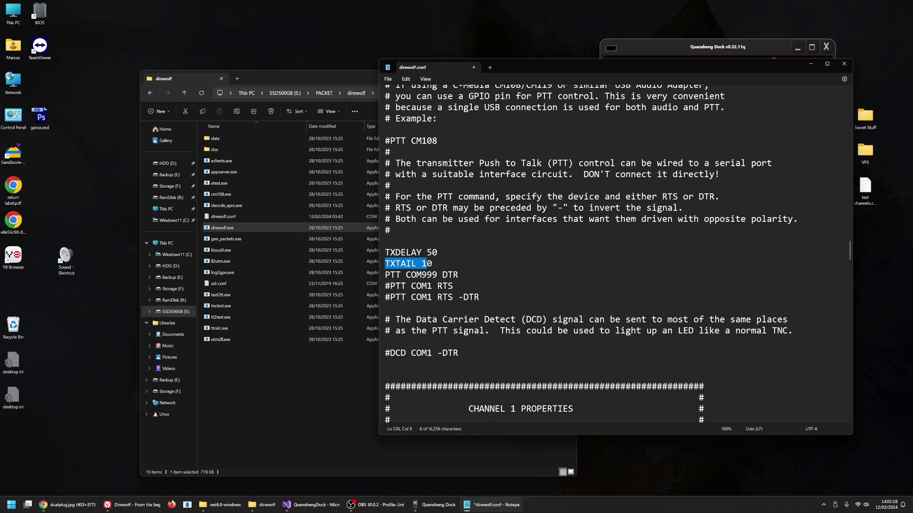
click(387, 264)
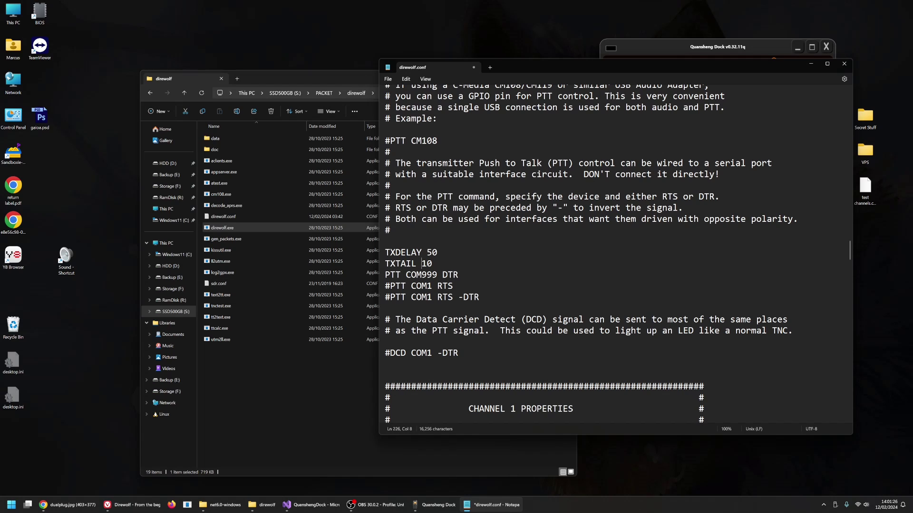
drag(385, 275, 458, 280)
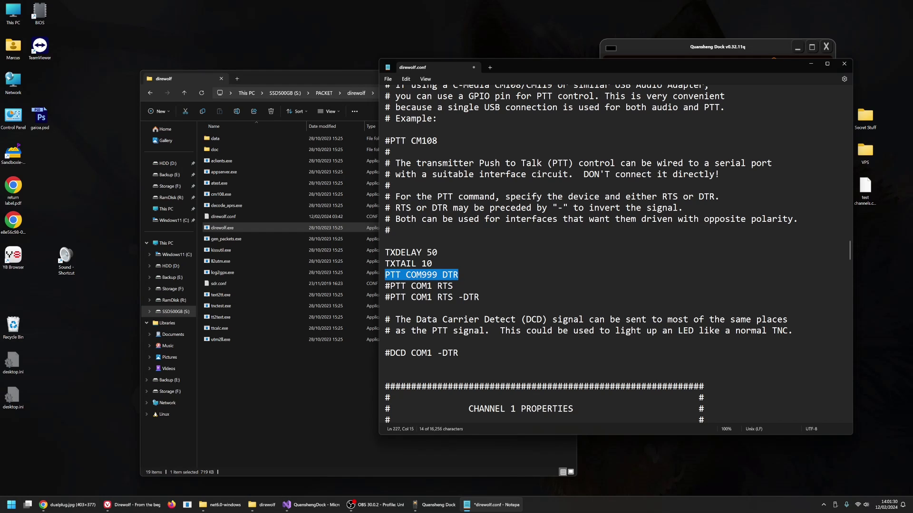
click(437, 286)
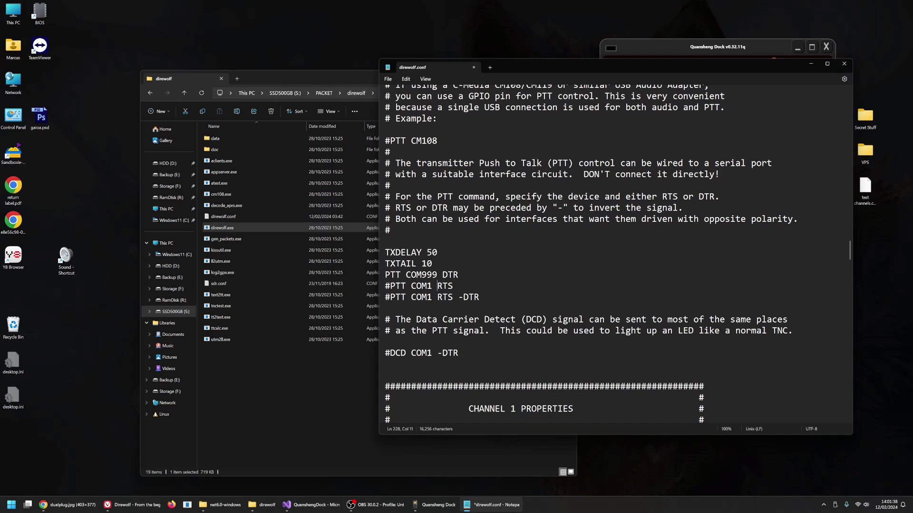
Examine the channel 0 PTT line and the NULLMODEM virtual serial port line further down in direwolf.conf
drag(437, 286, 355, 252)
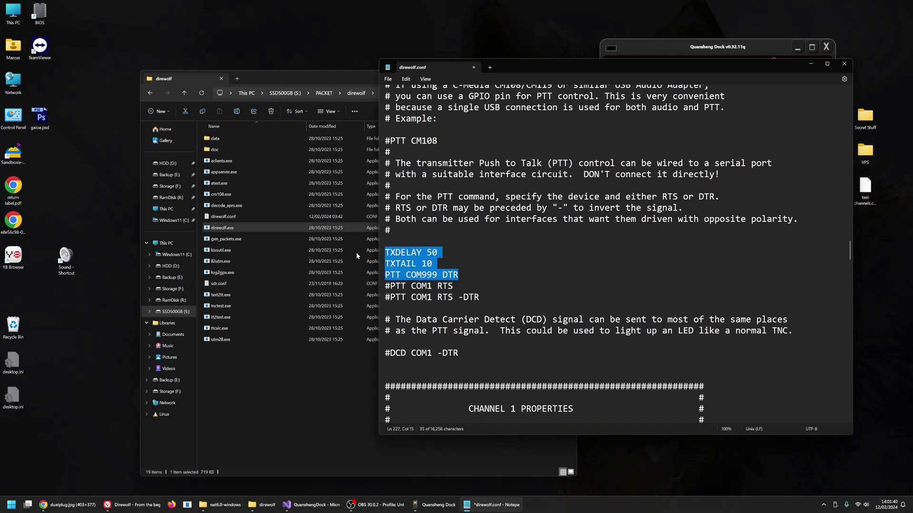
click(386, 241)
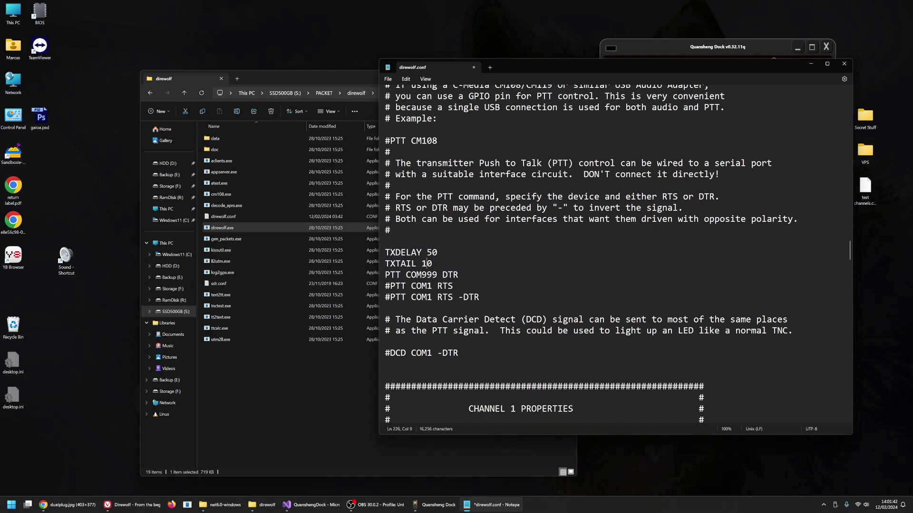
drag(463, 275, 359, 270)
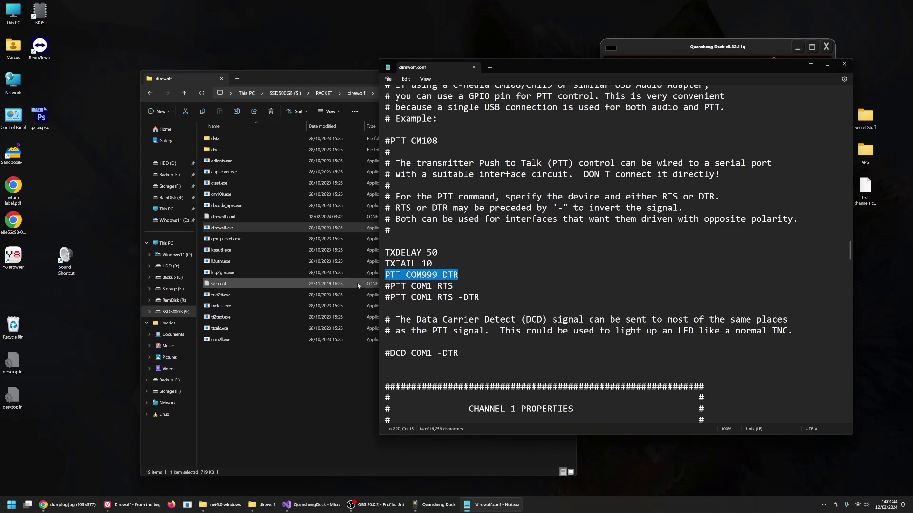
scroll(423, 290, down, 12)
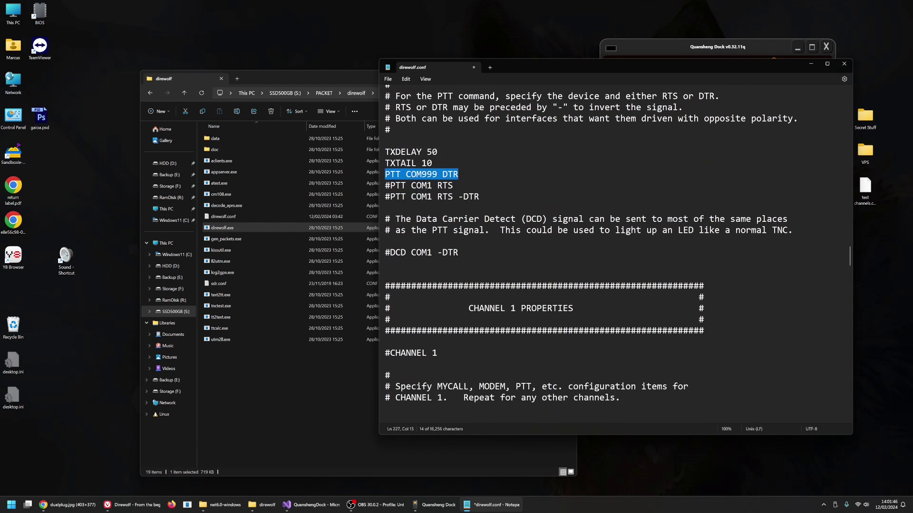
scroll(423, 291, down, 10)
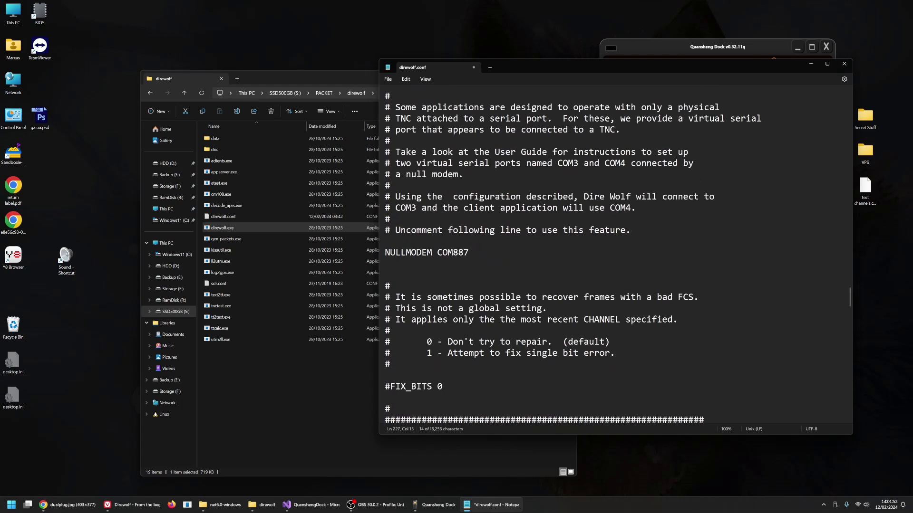
drag(384, 253, 470, 255)
click(458, 261)
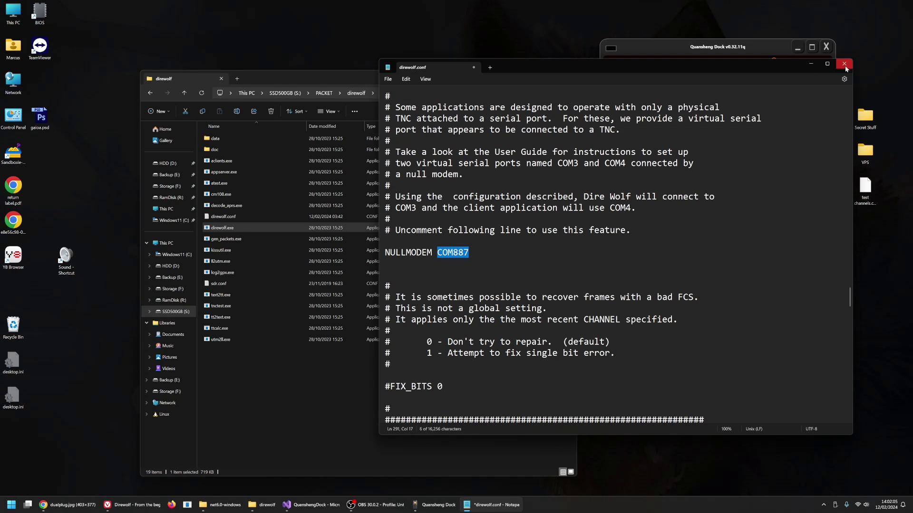
Save and close direwolf.conf, run direwolf.exe, and move its console window clear of the file list
key(ctrl+s)
click(842, 65)
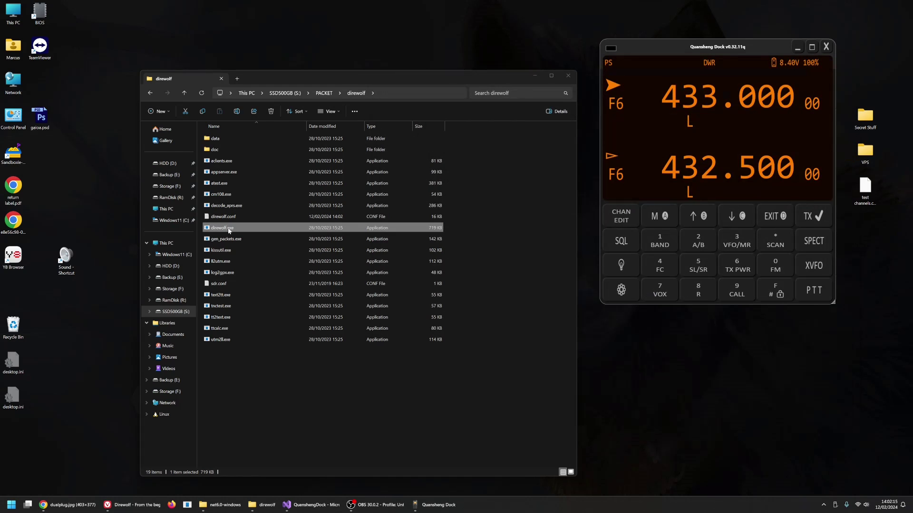
double_click(229, 231)
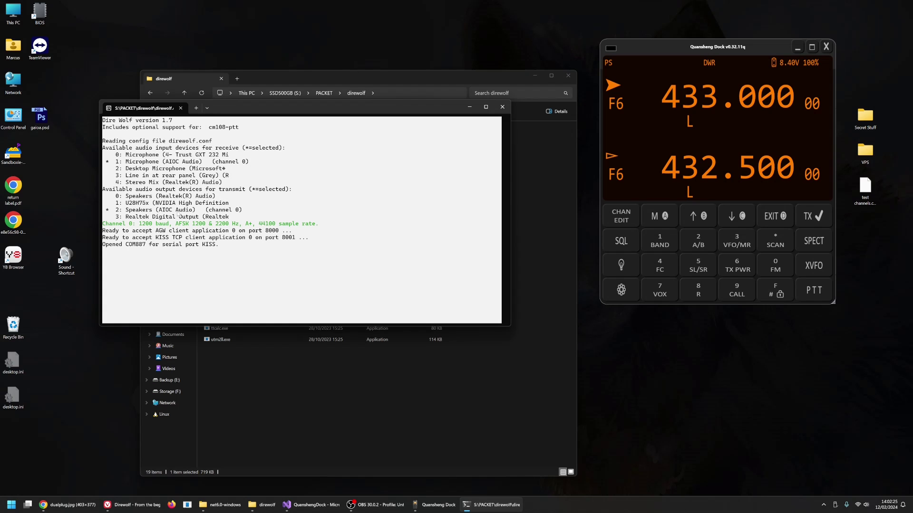
drag(240, 114, 605, 229)
Switch Quansheng Dock to its XVFO view and reposition its window so it fits fully on the screen
drag(700, 42, 682, 27)
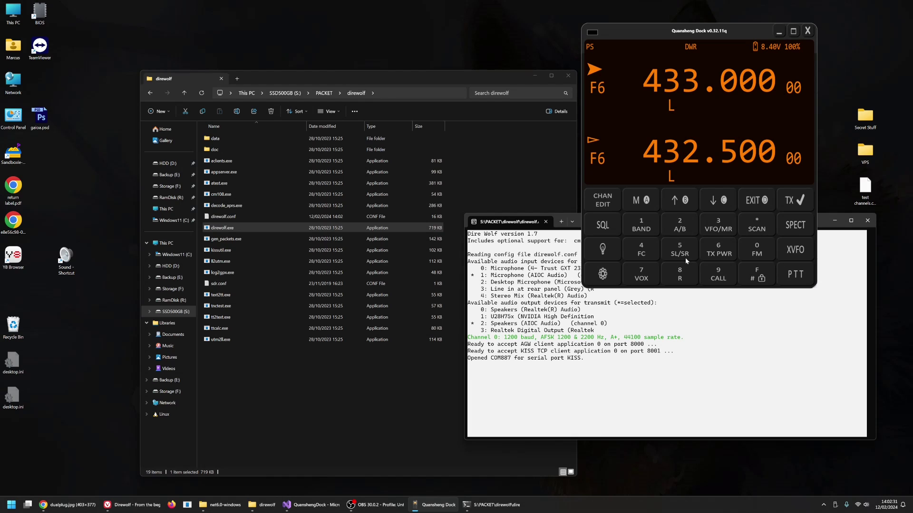
click(793, 250)
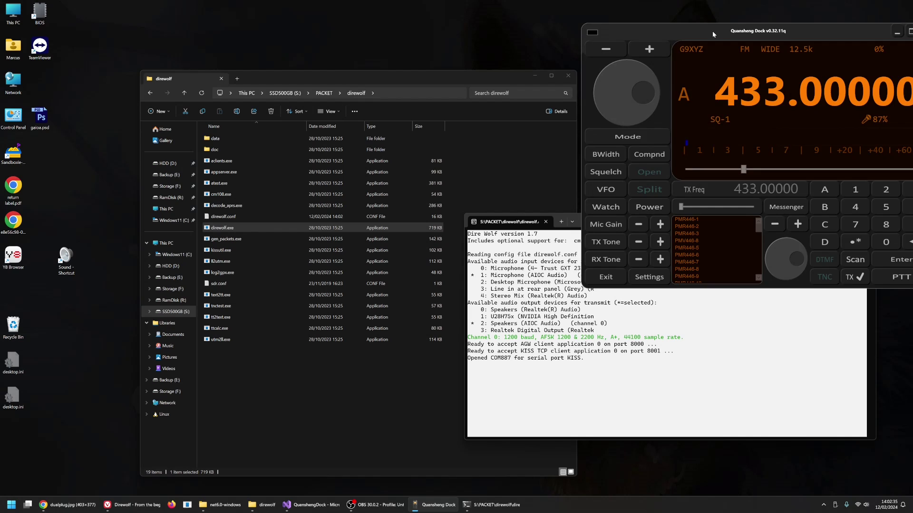
drag(712, 30, 634, 33)
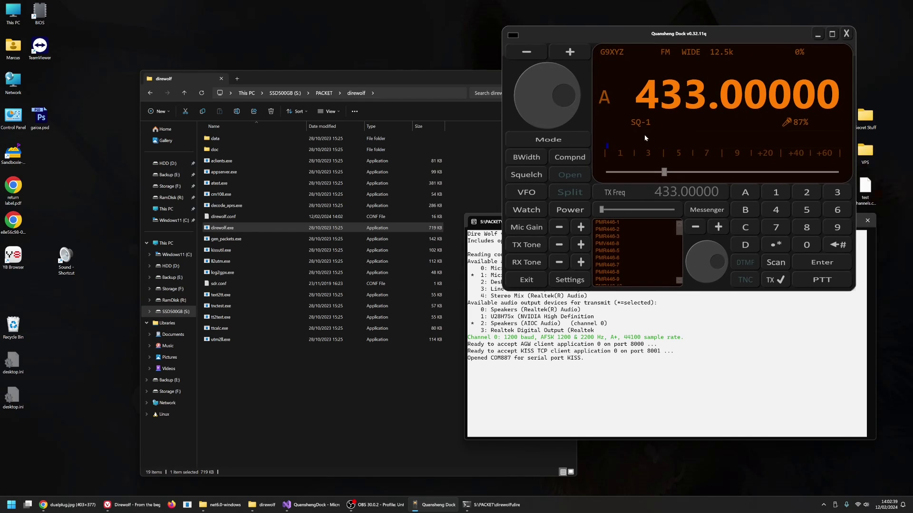
Launch YAAC.jar from the YAAC folder inside PACKET, minimize File Explorer, and bring Quansheng Dock in front of the YAAC map
click(266, 202)
key(alt+Up)
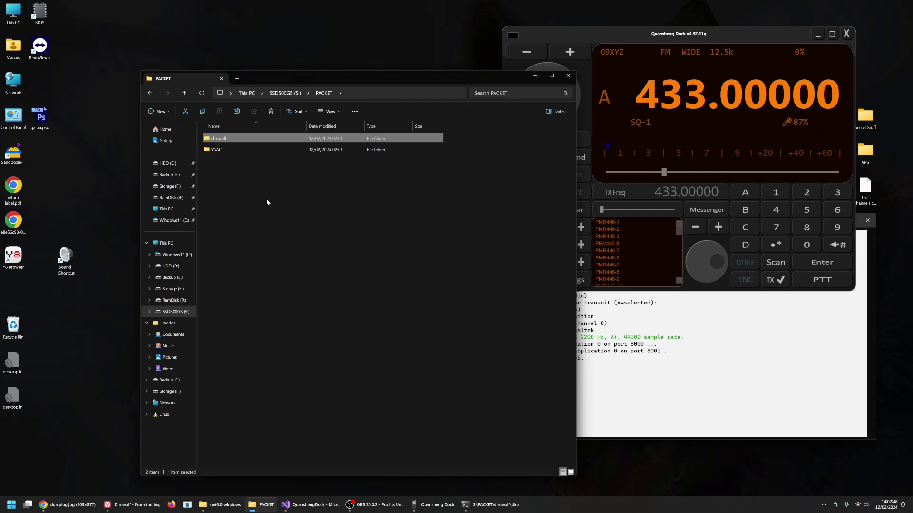
double_click(215, 150)
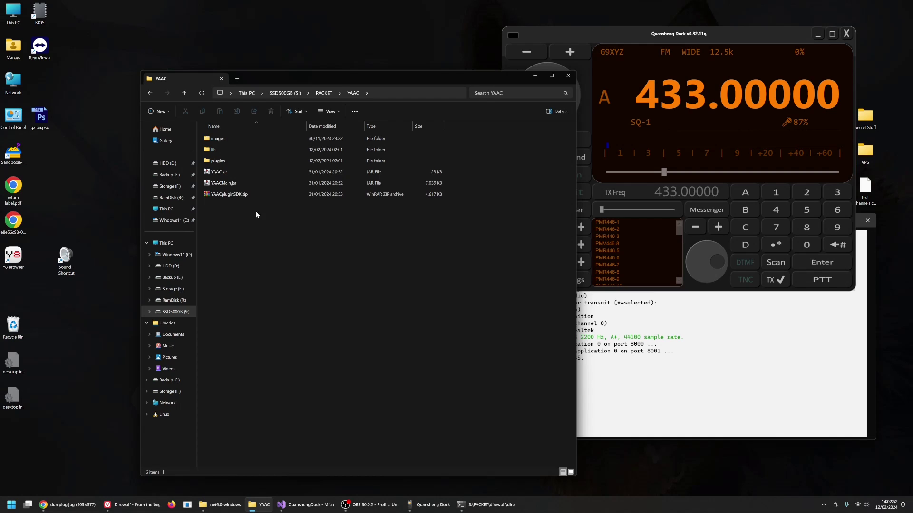
double_click(220, 172)
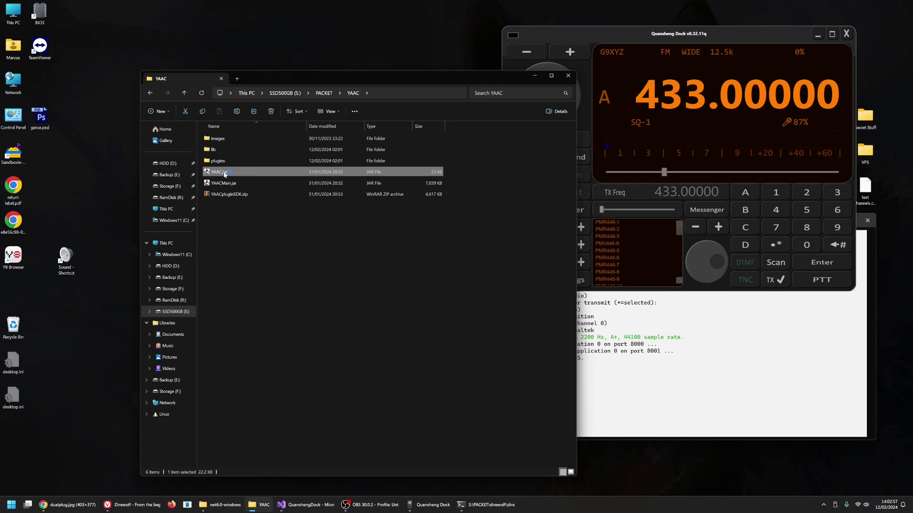
click(535, 75)
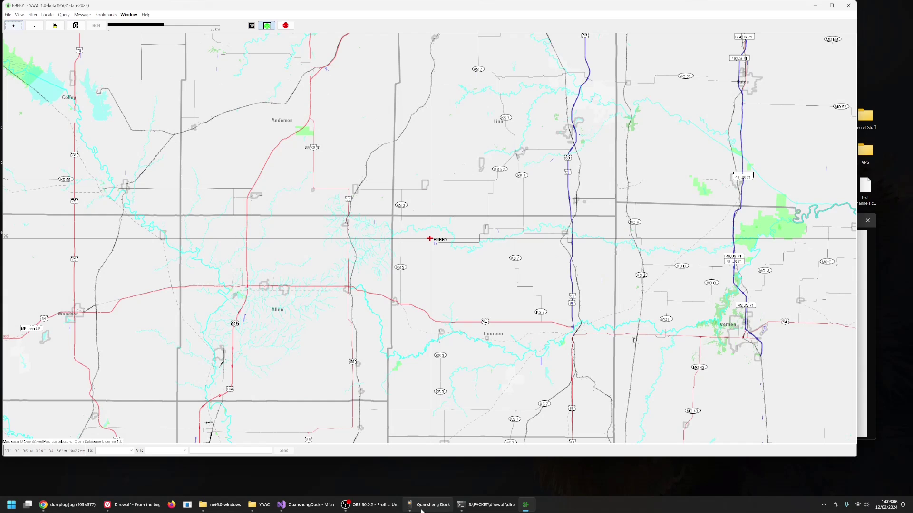
click(417, 510)
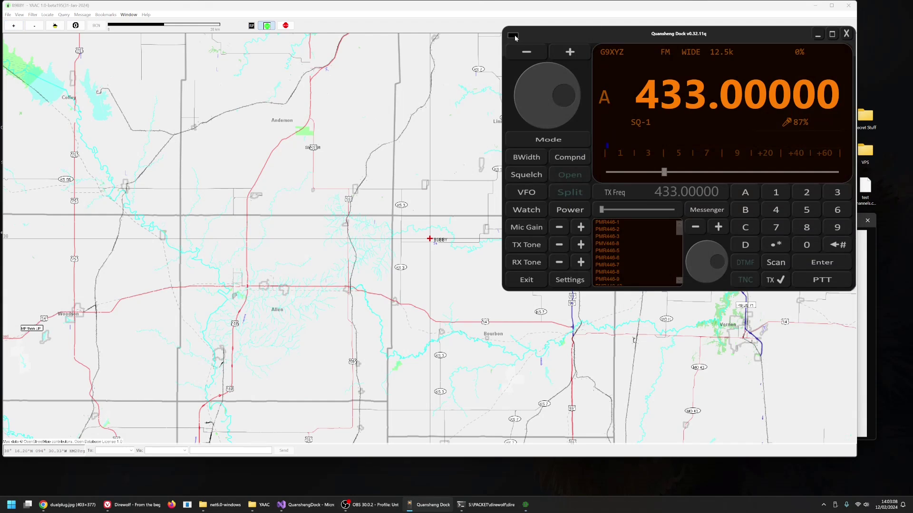
Review the port type and port name set for Port1 in YAAC's configuration, and close the dialog
click(44, 14)
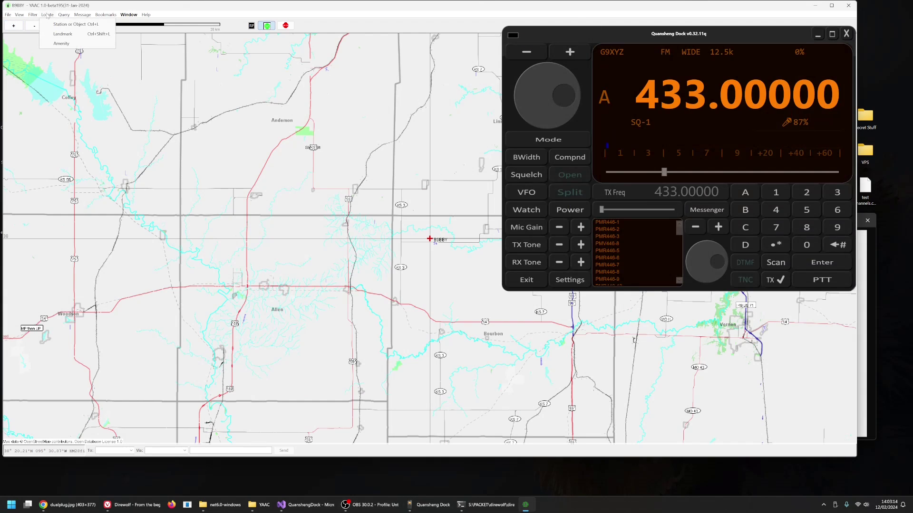
mouse_move(64, 15)
mouse_move(7, 15)
mouse_move(26, 72)
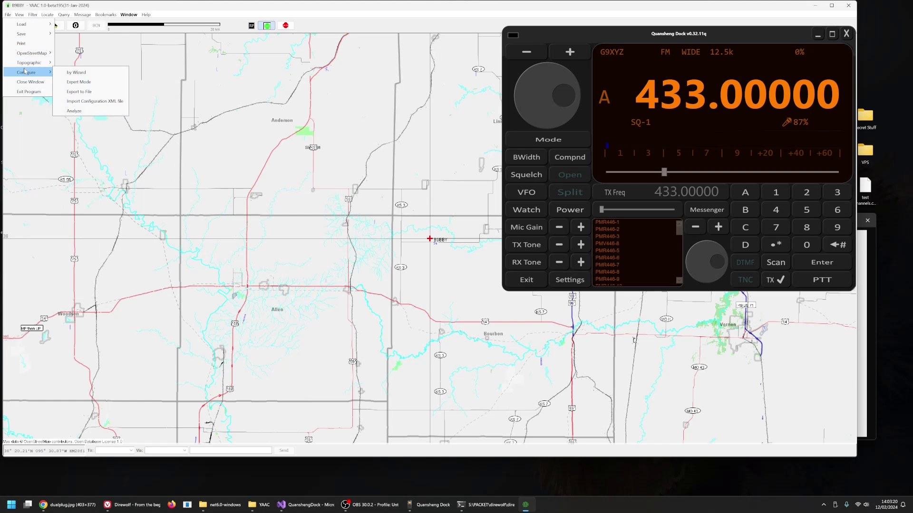
click(72, 73)
click(75, 16)
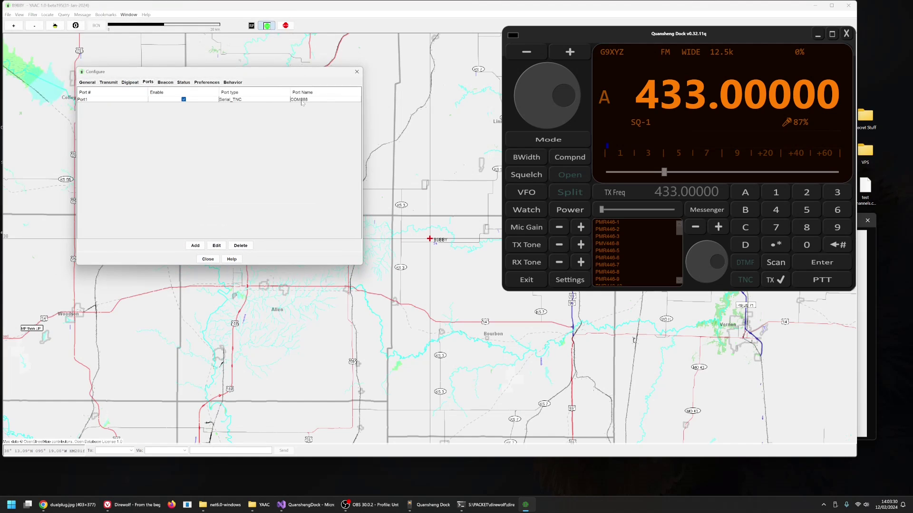
click(357, 71)
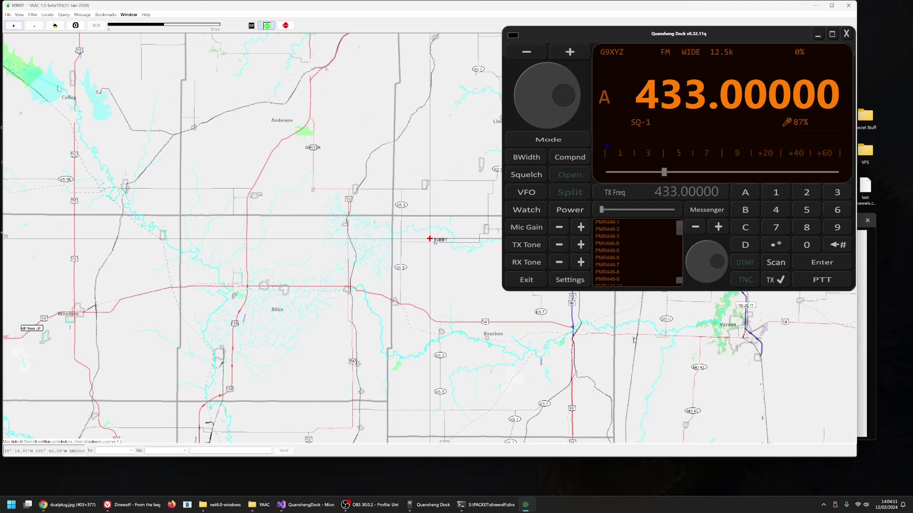
Transmit a Find Local Weather Stations query from YAAC and accept its confirmation
click(64, 15)
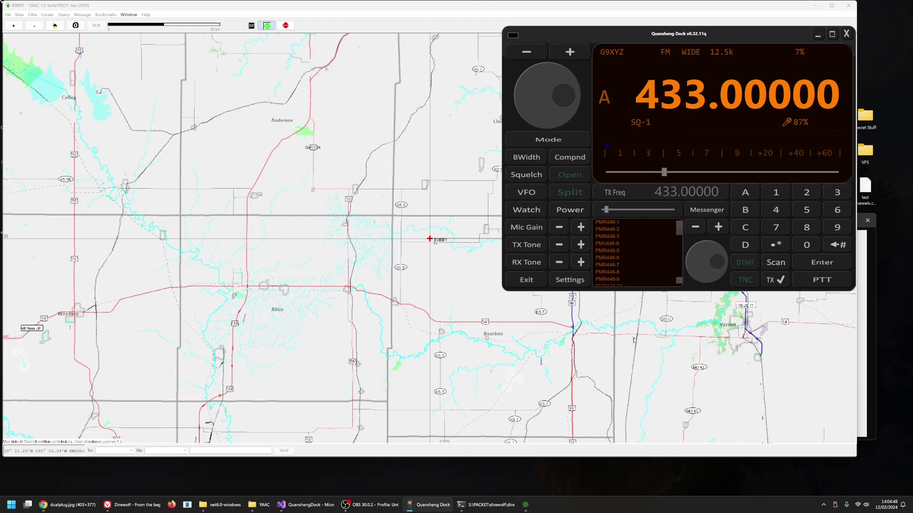
click(64, 14)
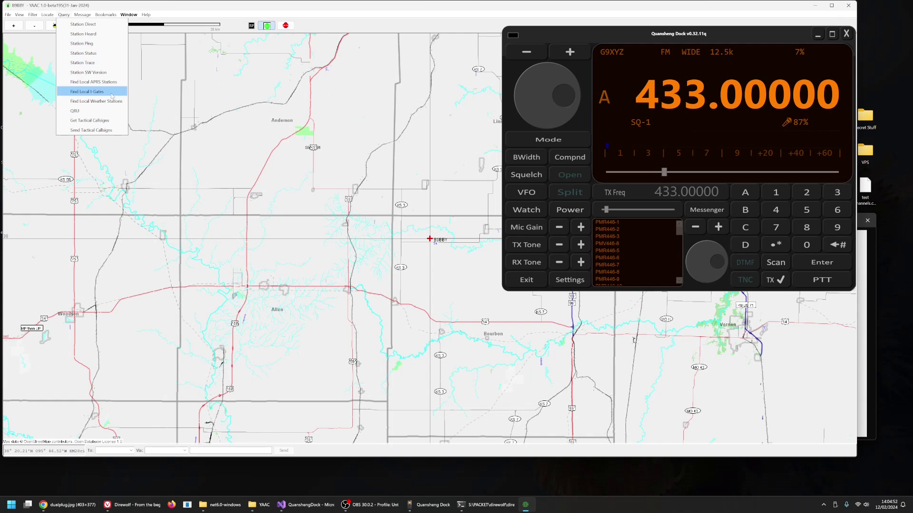
click(95, 101)
click(412, 241)
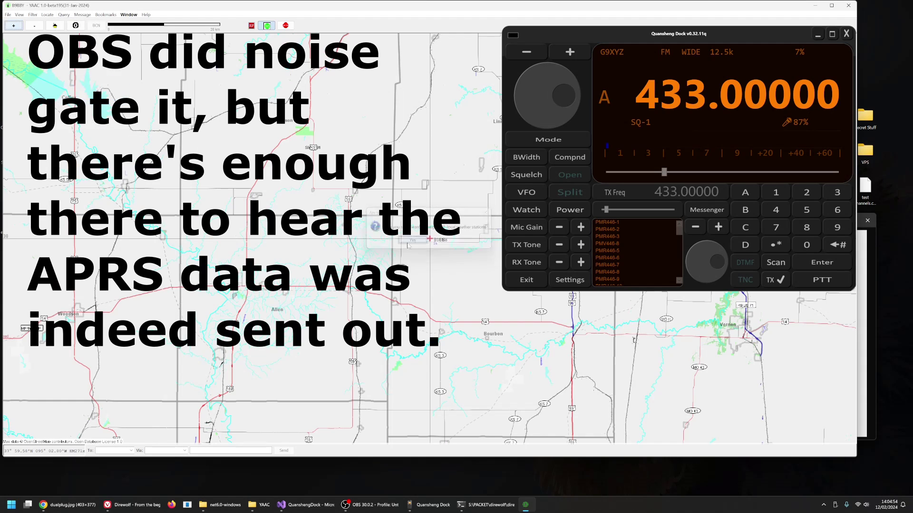